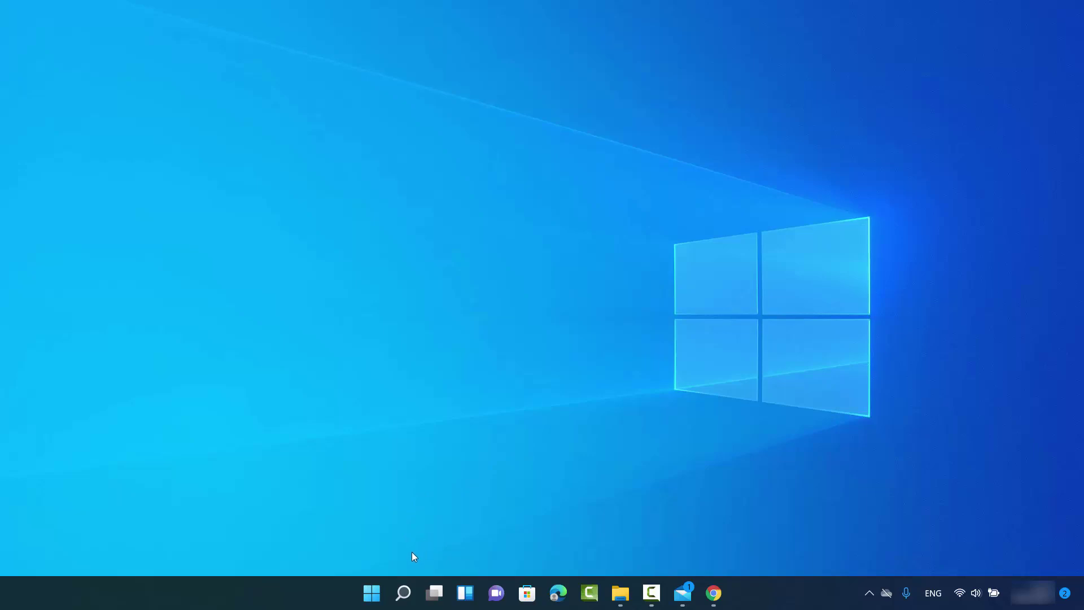
- Search Windows for 'cont' and launch Control Panel from the results
mouse_move(399, 597)
left_click(400, 596)
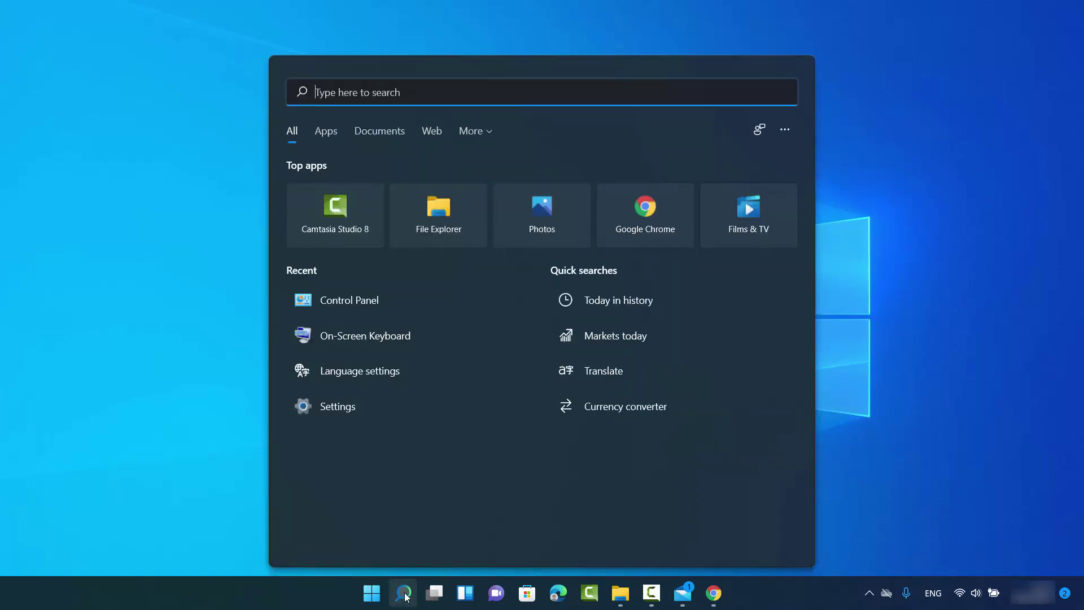
type("c")
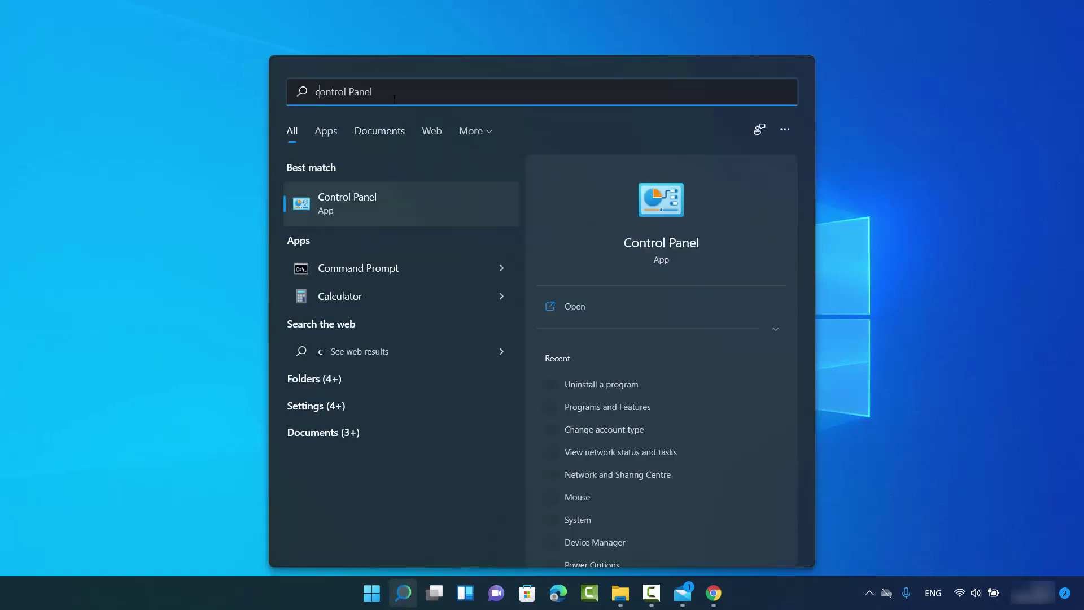
type("ont")
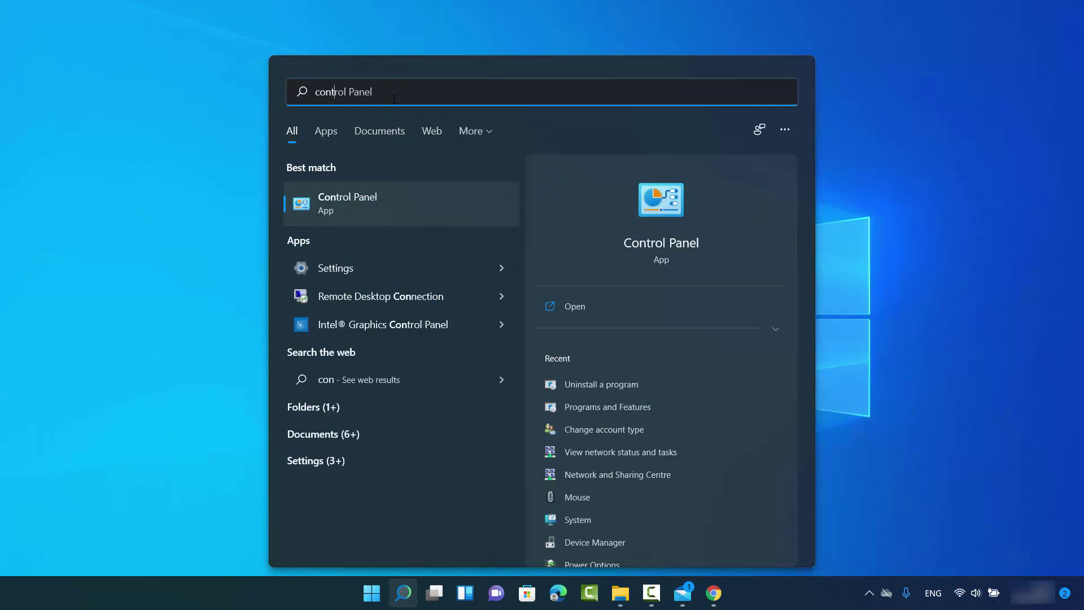
left_click(346, 204)
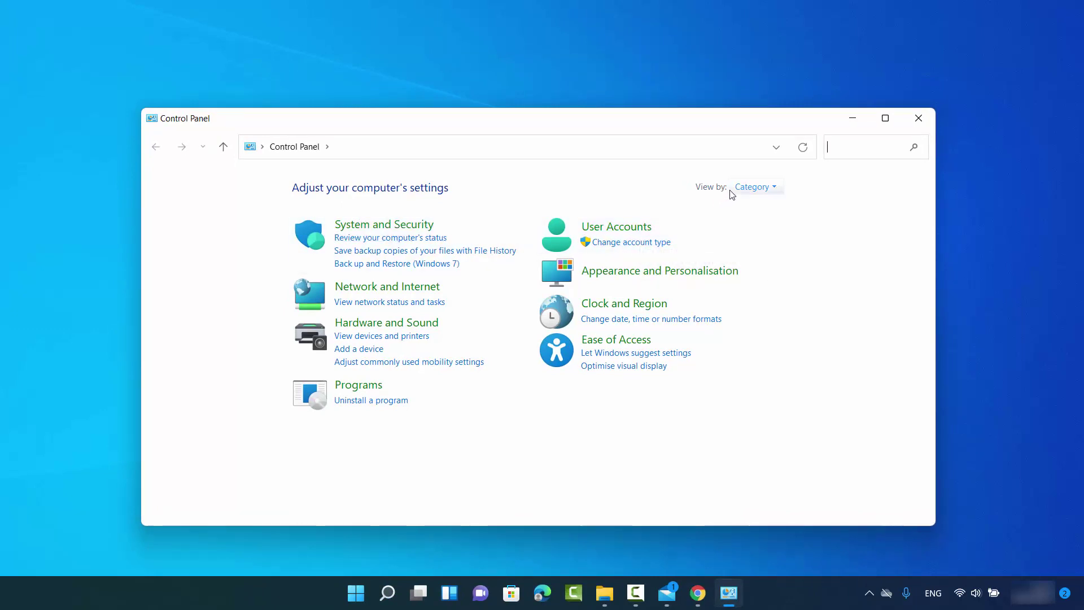
- Leave the view-by setting unchanged and open Change account type to list cb and User 2
left_click(760, 188)
left_click(762, 203)
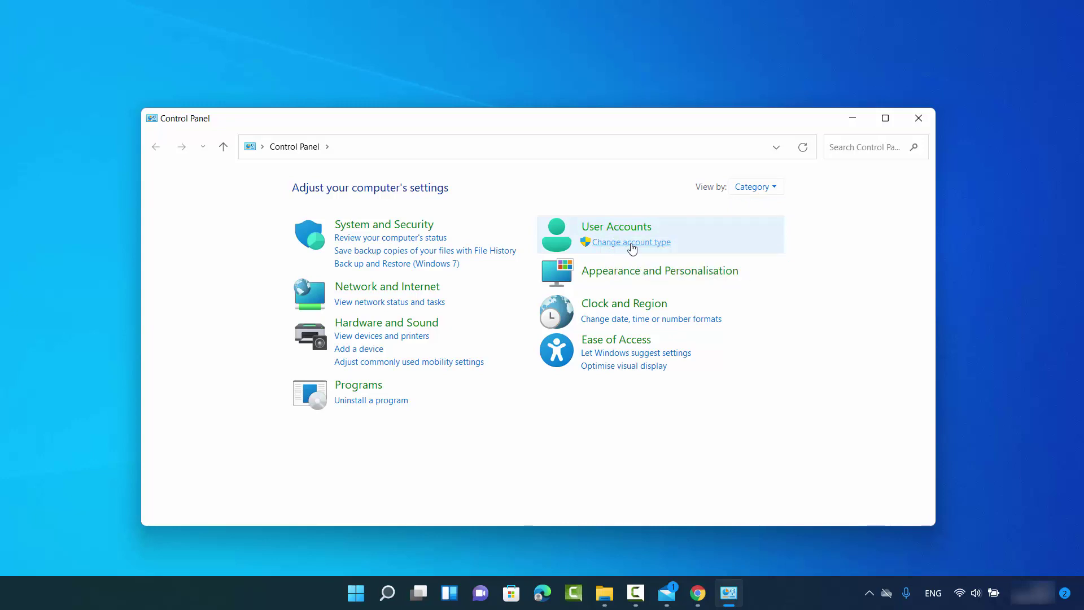
left_click(635, 247)
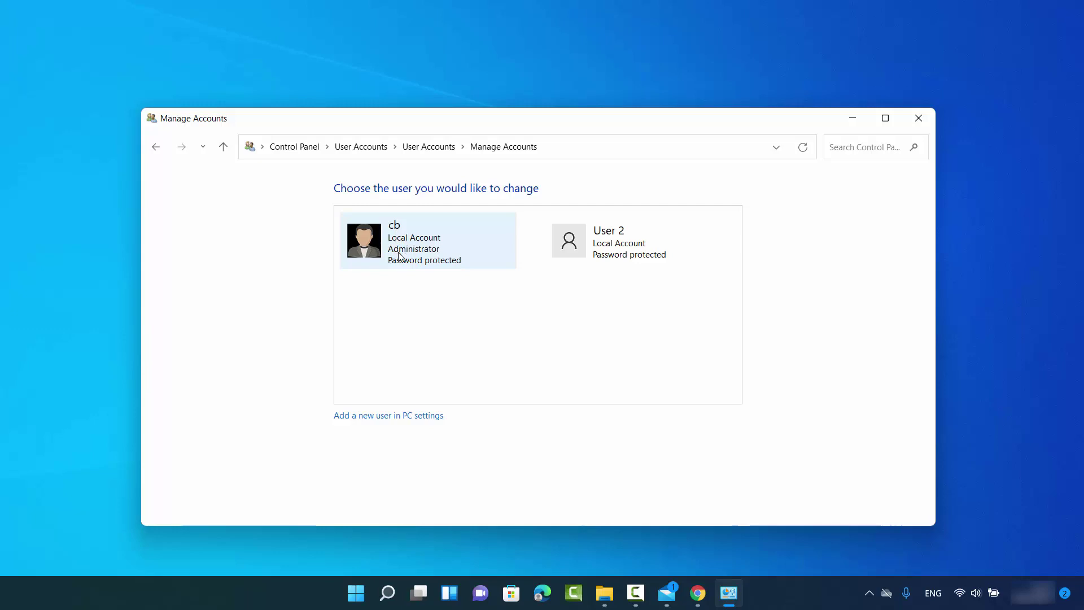
- Open User 2's Change an Account page, briefly returning to Manage Accounts in between
left_click(630, 253)
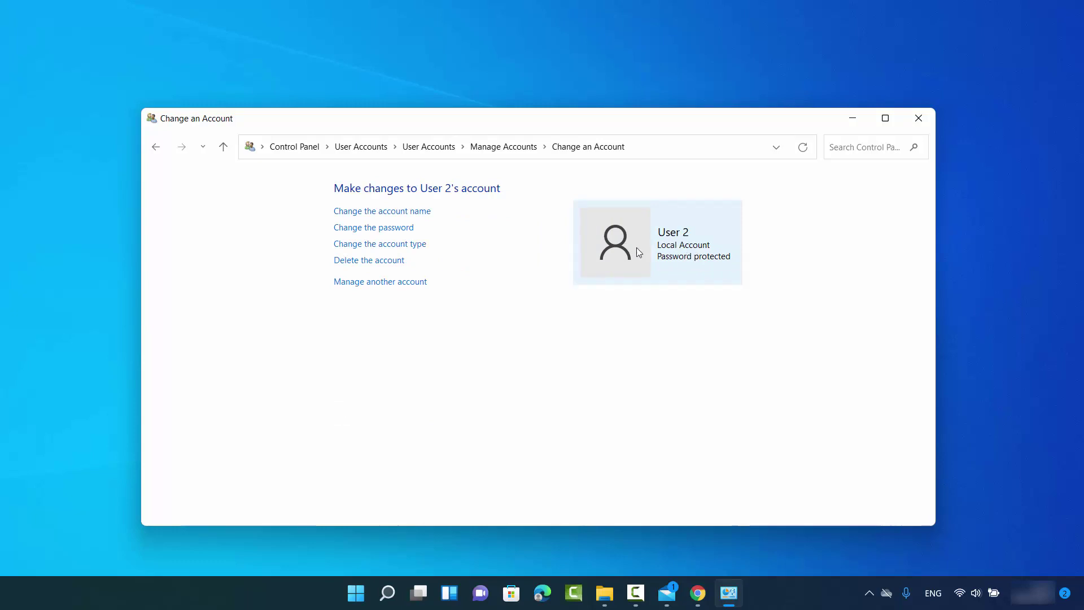
left_click(519, 151)
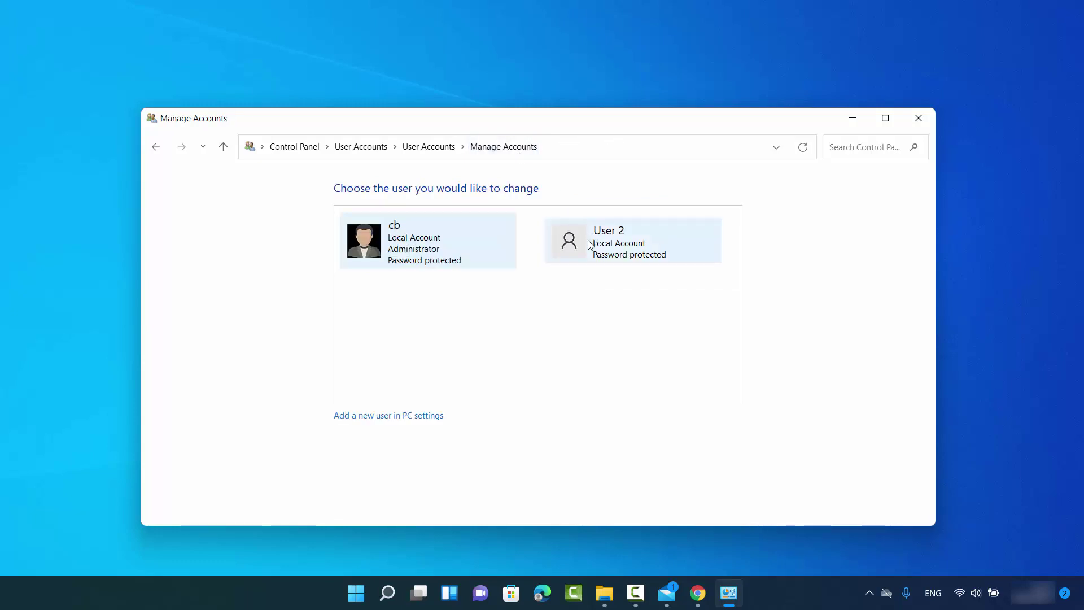
left_click(619, 246)
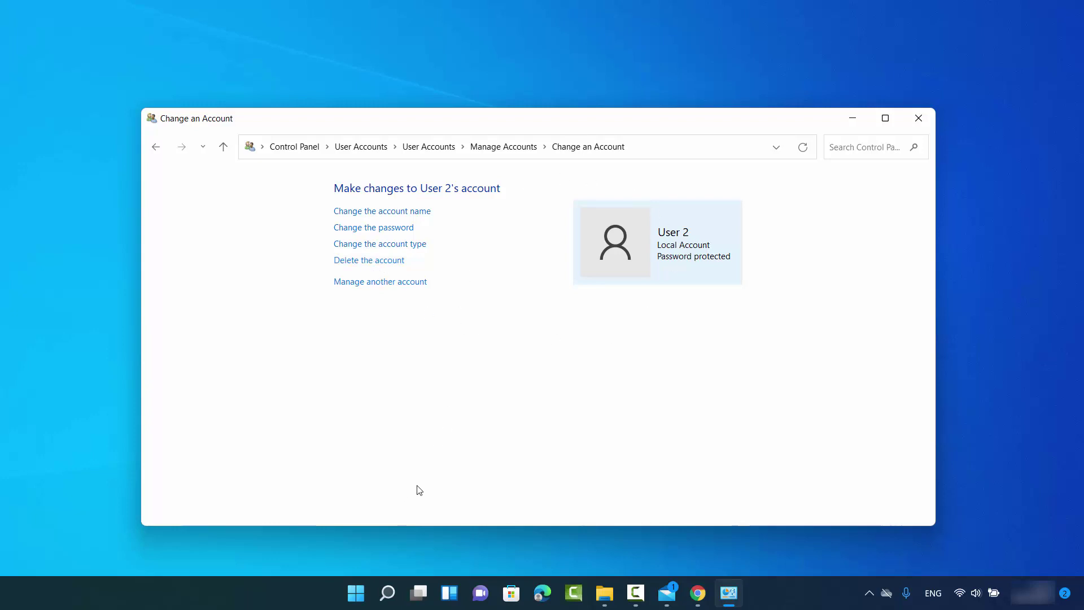
- Launch Settings from the Start right-click menu, then again via a search for 'settings'
right_click(357, 599)
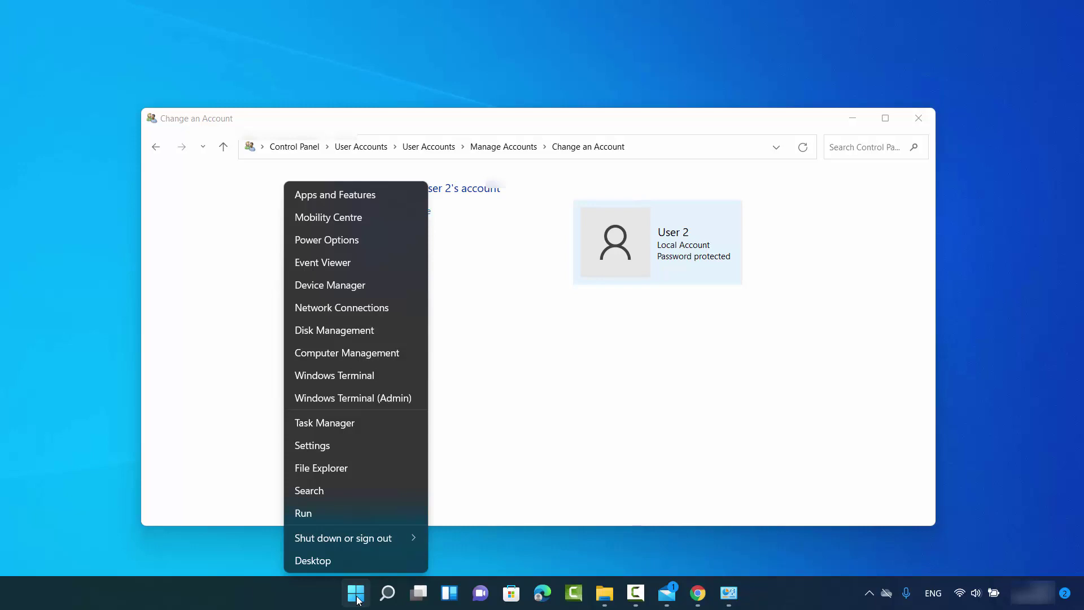
left_click(331, 446)
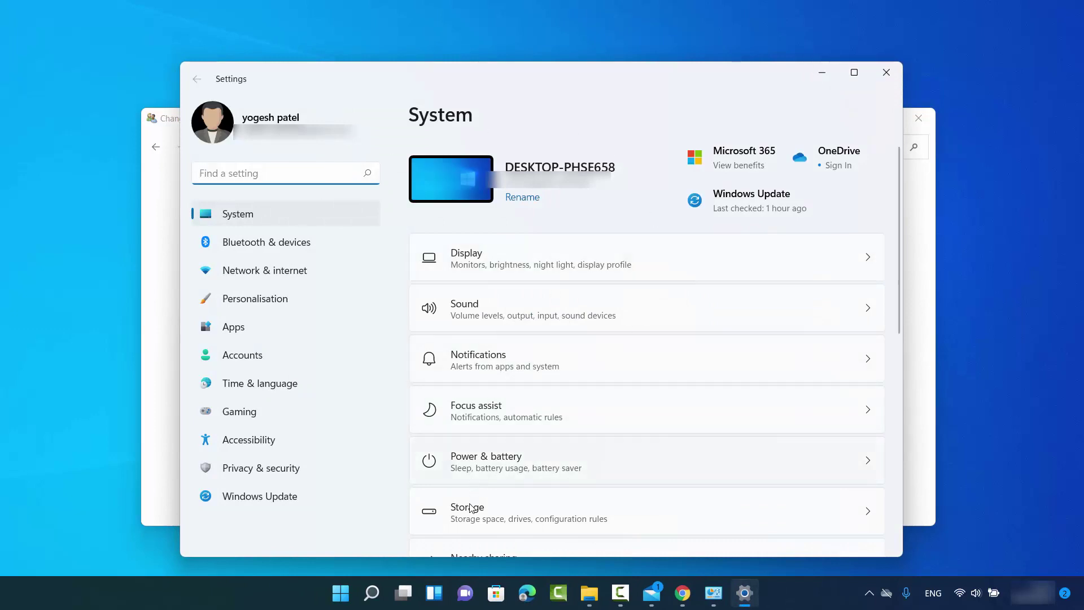
left_click(372, 592)
type("settings")
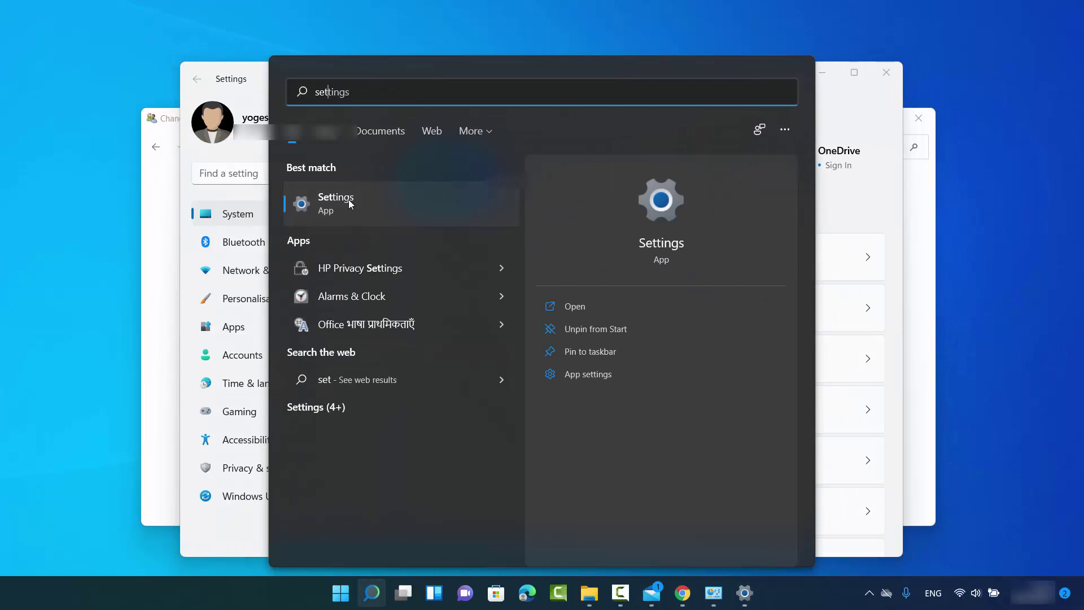
left_click(347, 198)
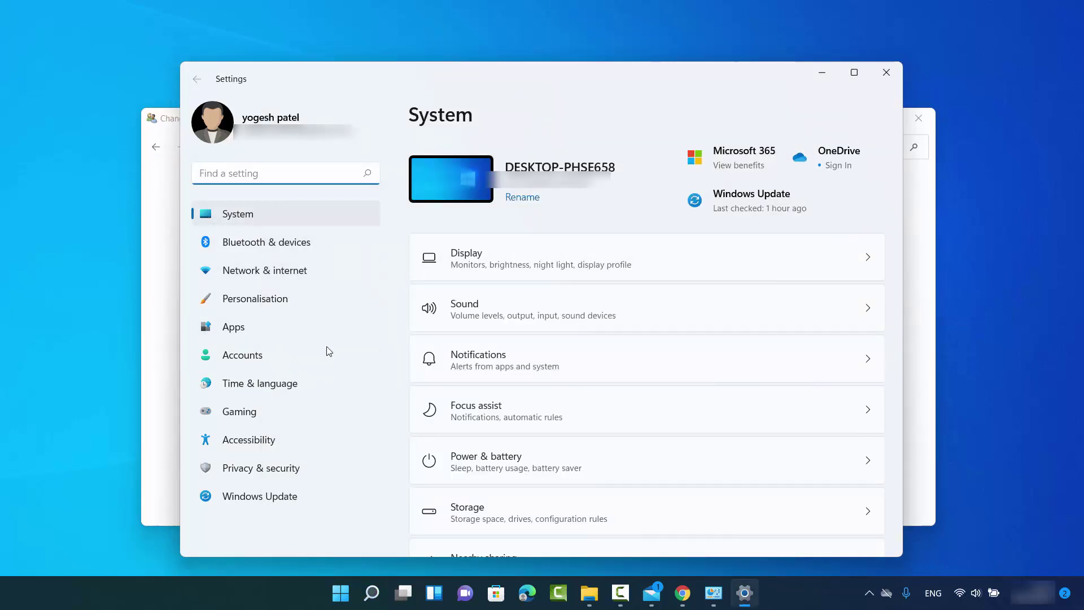
- Go to Accounts > Family & other users and expand User 2's entry under Other users
left_click(273, 357)
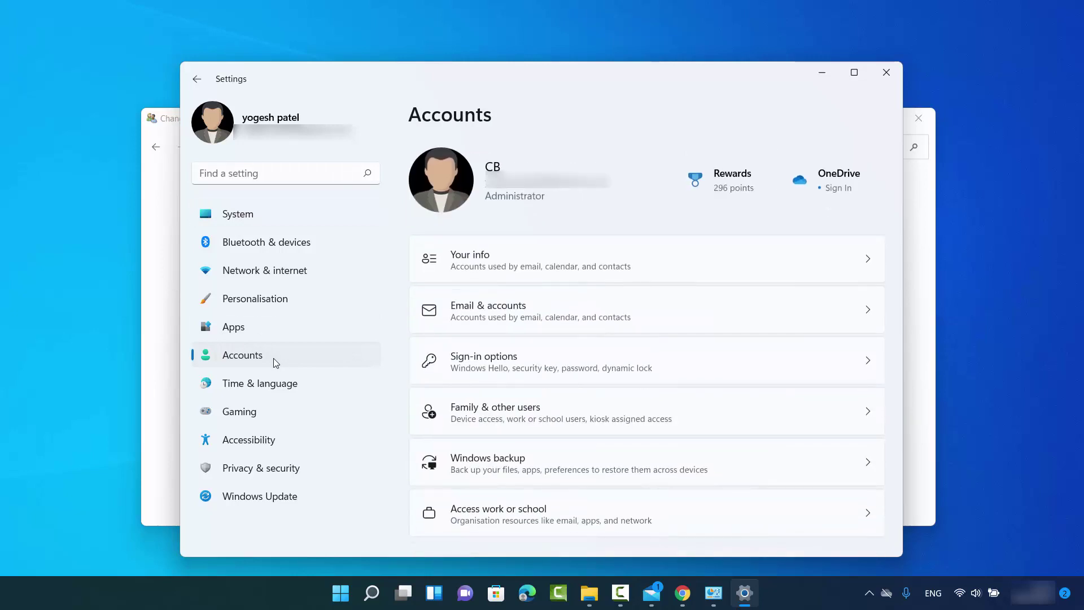
left_click(494, 422)
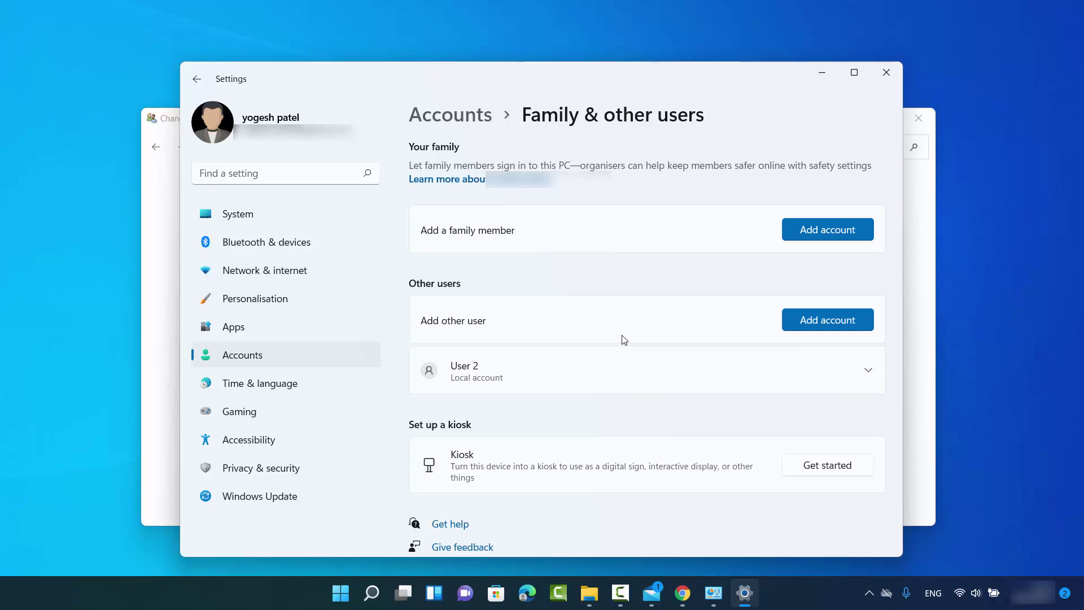
left_click(489, 379)
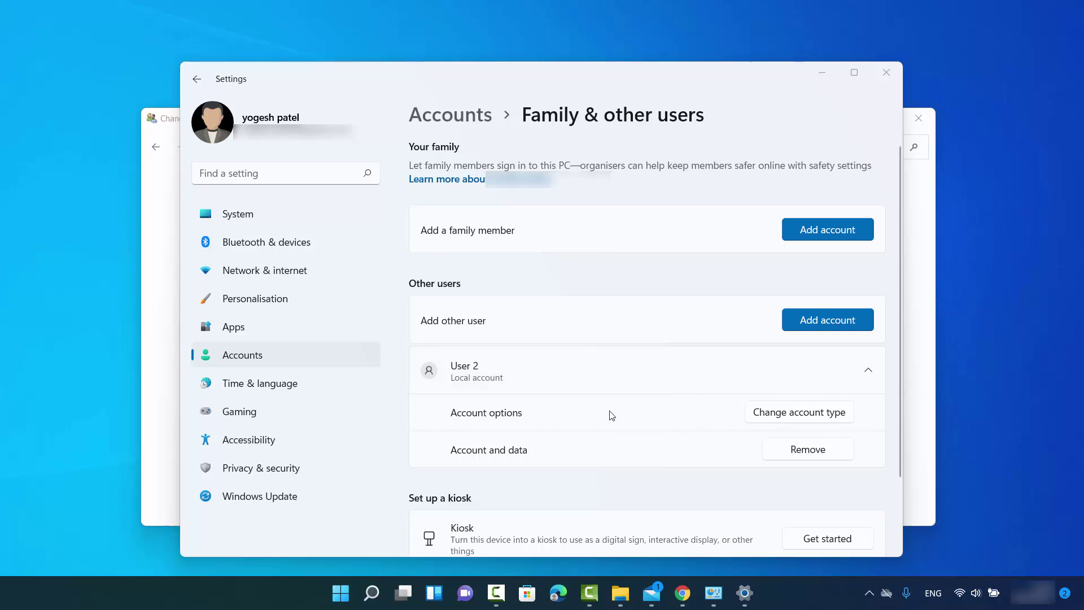
left_click(151, 412)
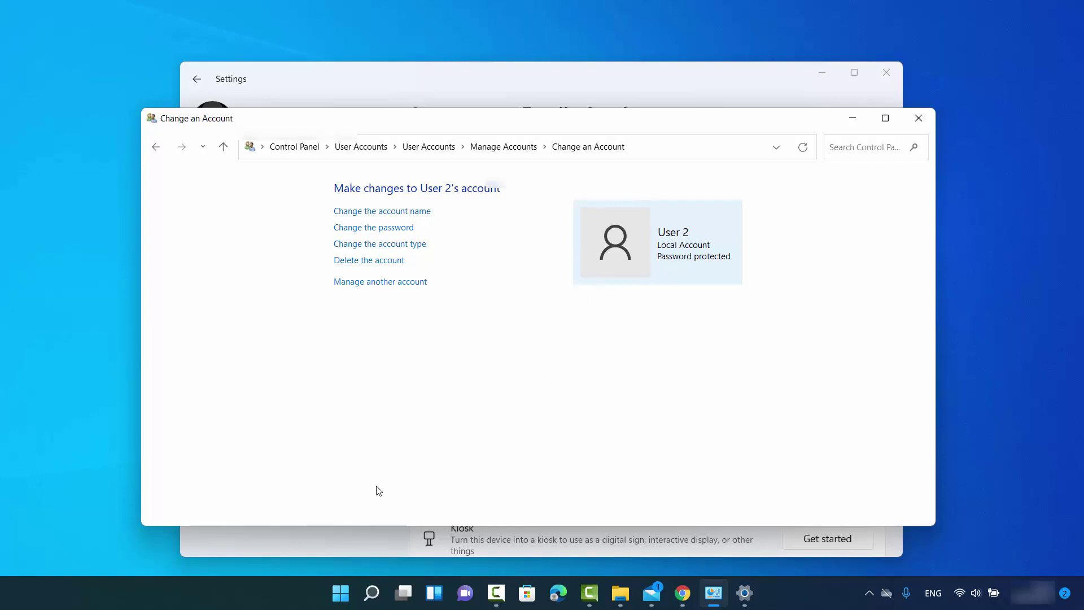
left_click(330, 545)
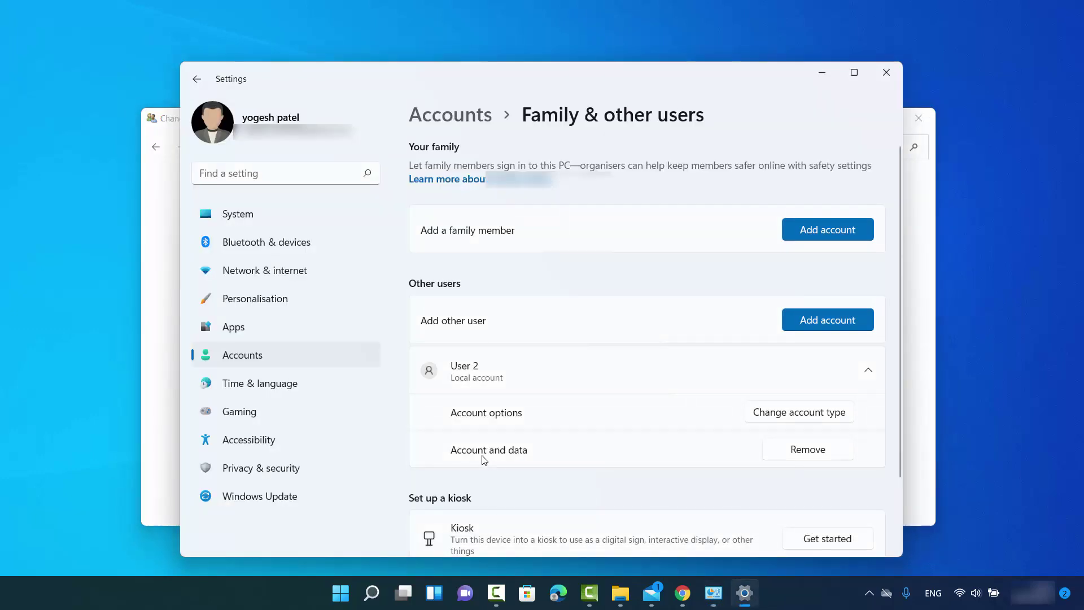
- Remove User 2, confirming with Delete account and data
left_click(807, 455)
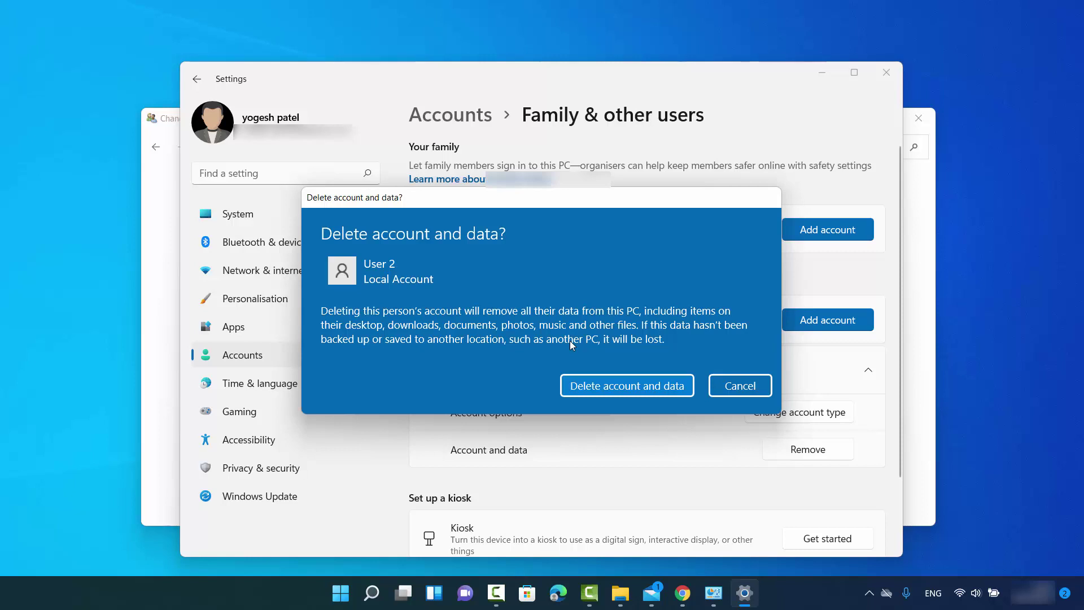
left_click(598, 385)
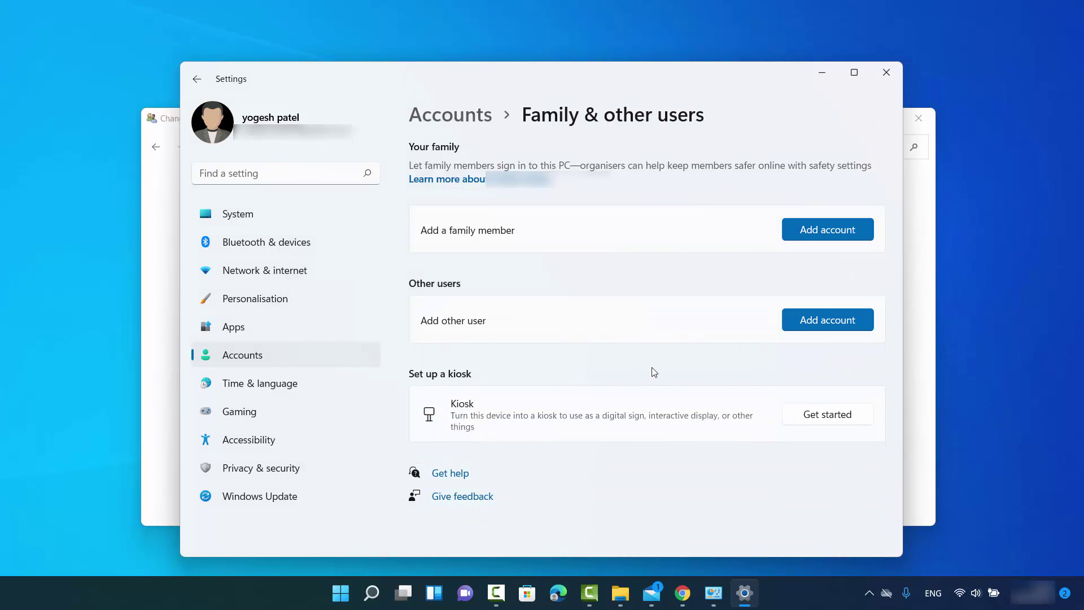
- Close User 2's Change an Account window in Control Panel and the Settings app
left_click(153, 365)
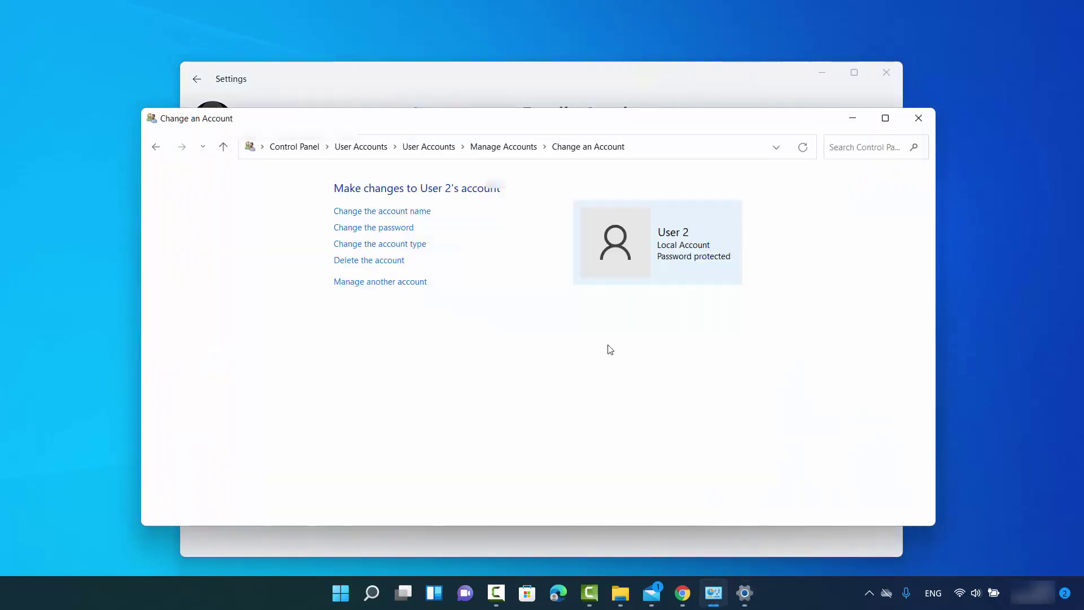
left_click(917, 119)
left_click(886, 73)
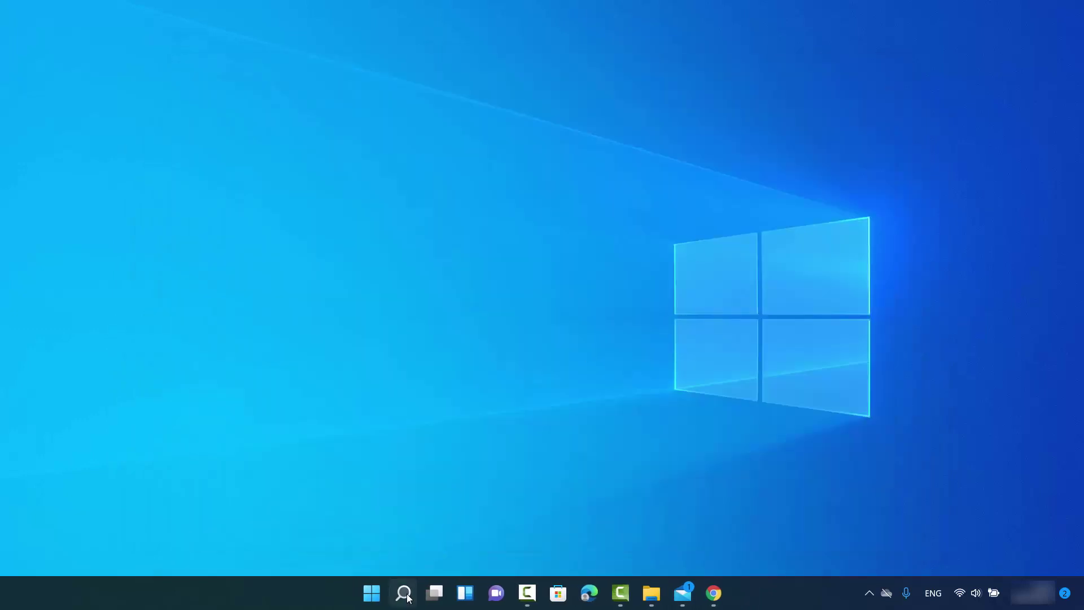
- Reopen Control Panel via search and check that Manage Accounts lists only cb
left_click(404, 593)
type("control Panel")
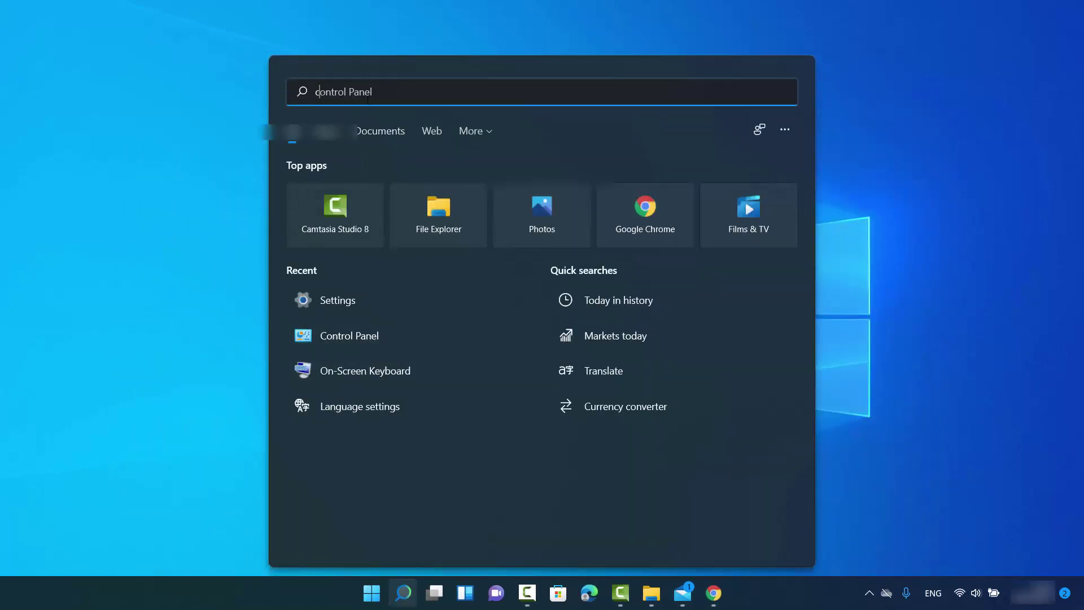
type("o")
left_click(350, 199)
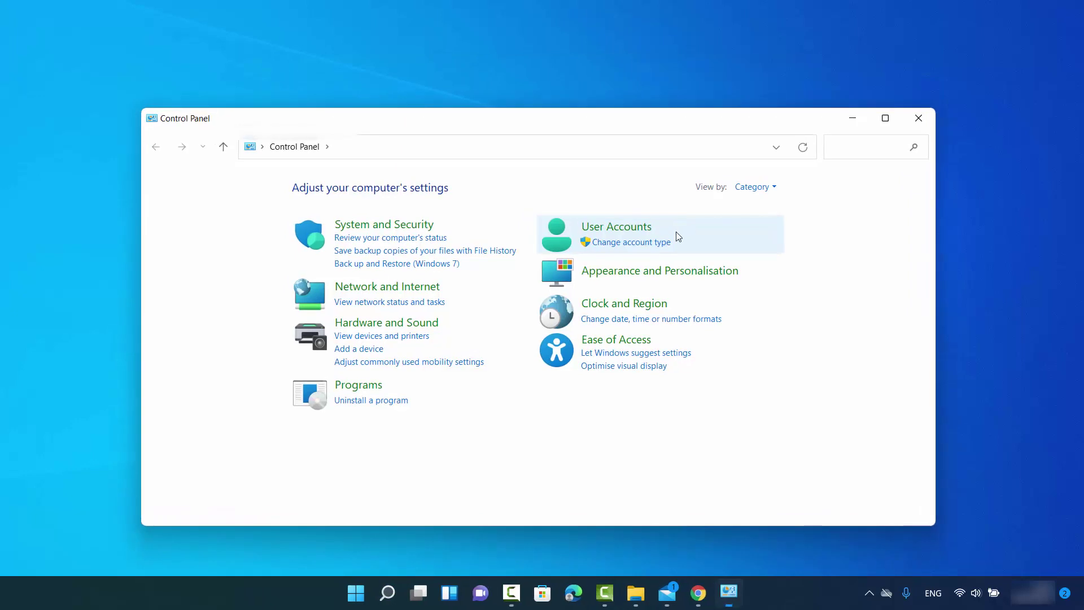
left_click(632, 245)
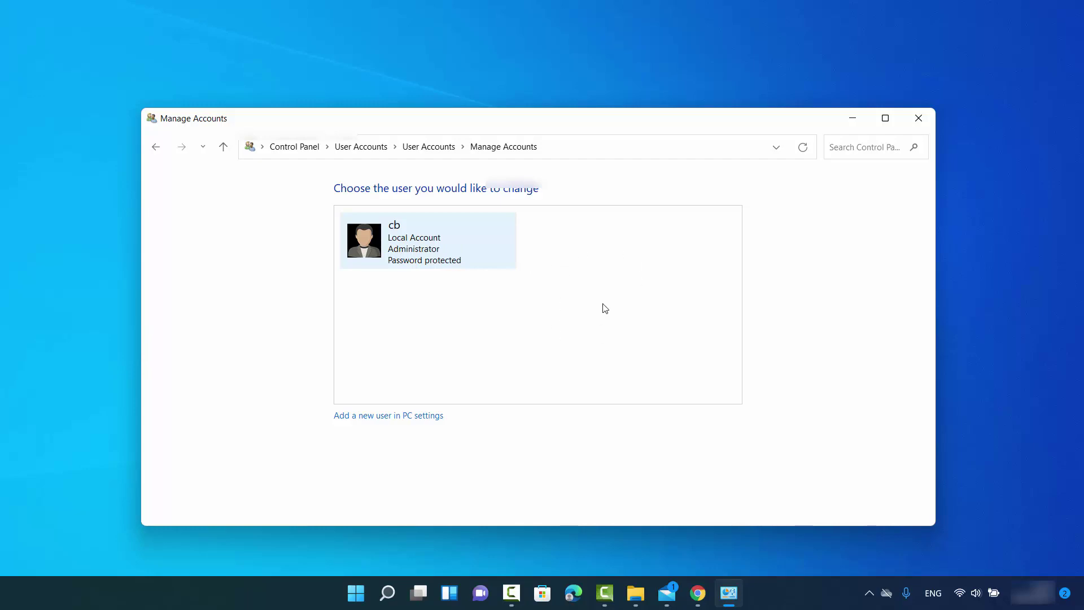
left_click(356, 592)
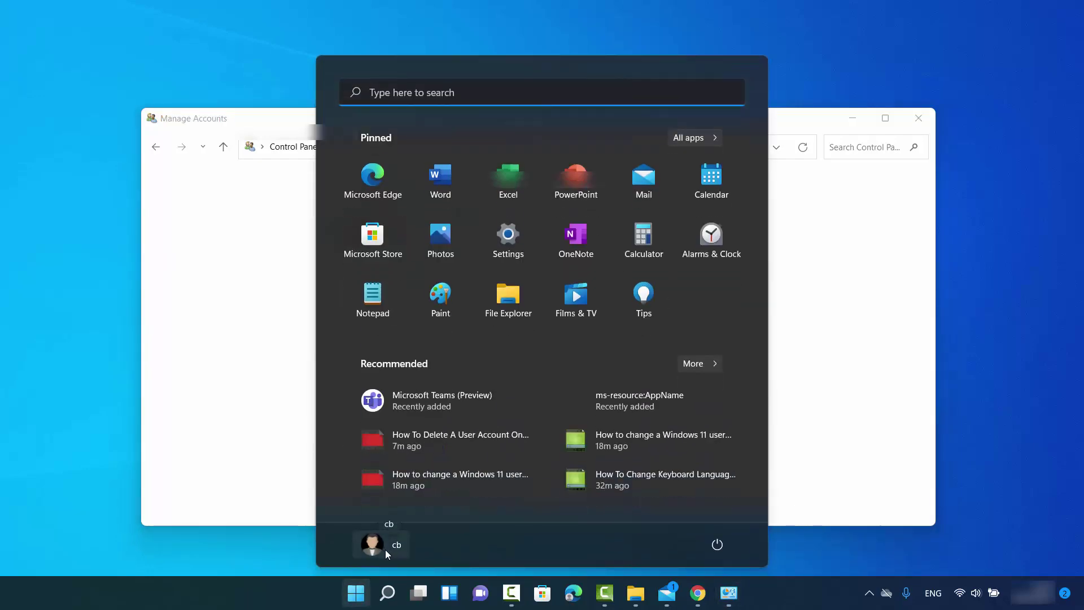
- Open cb's account options in the Start menu, then dismiss them and the Start menu
left_click(385, 550)
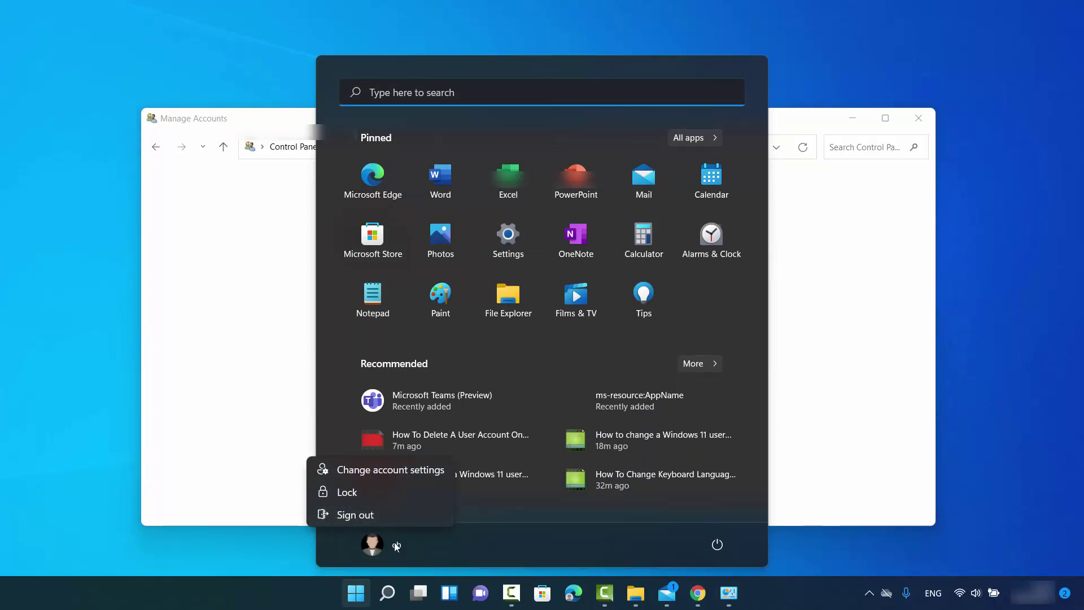
left_click(818, 477)
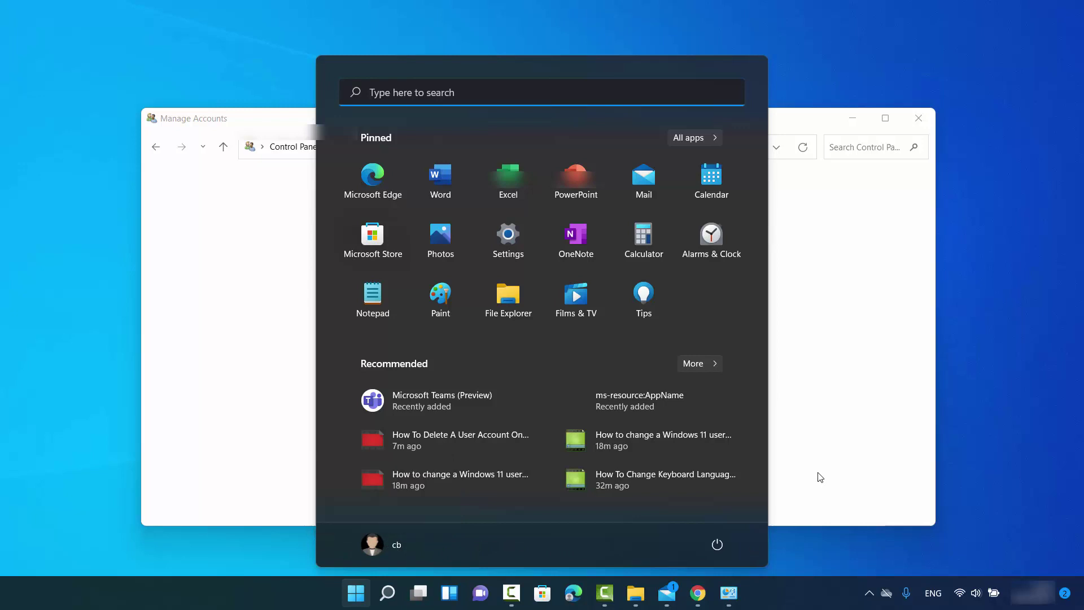
left_click(819, 456)
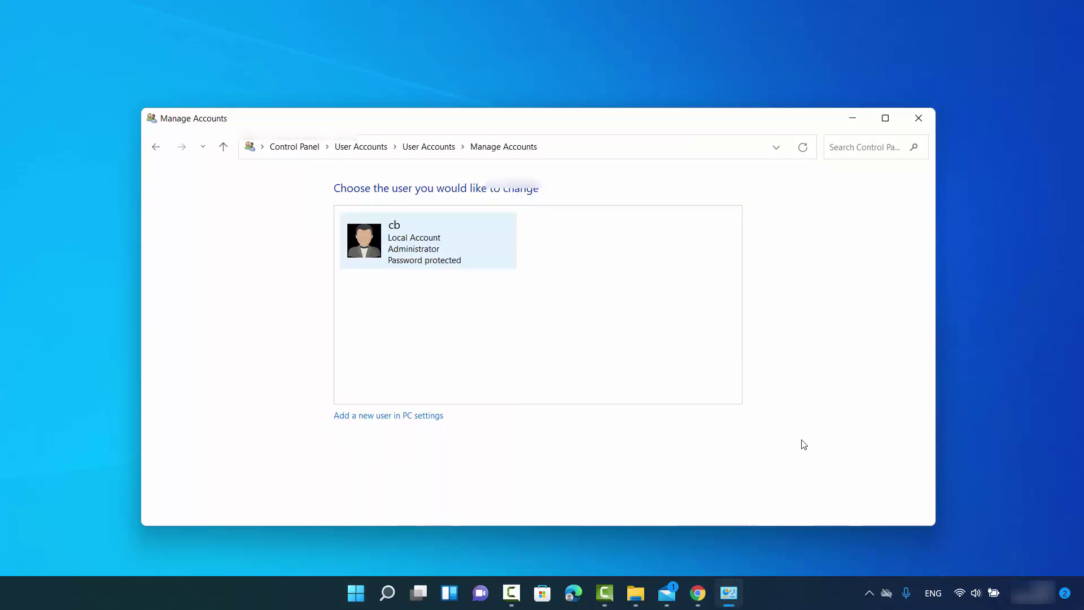
left_click(764, 547)
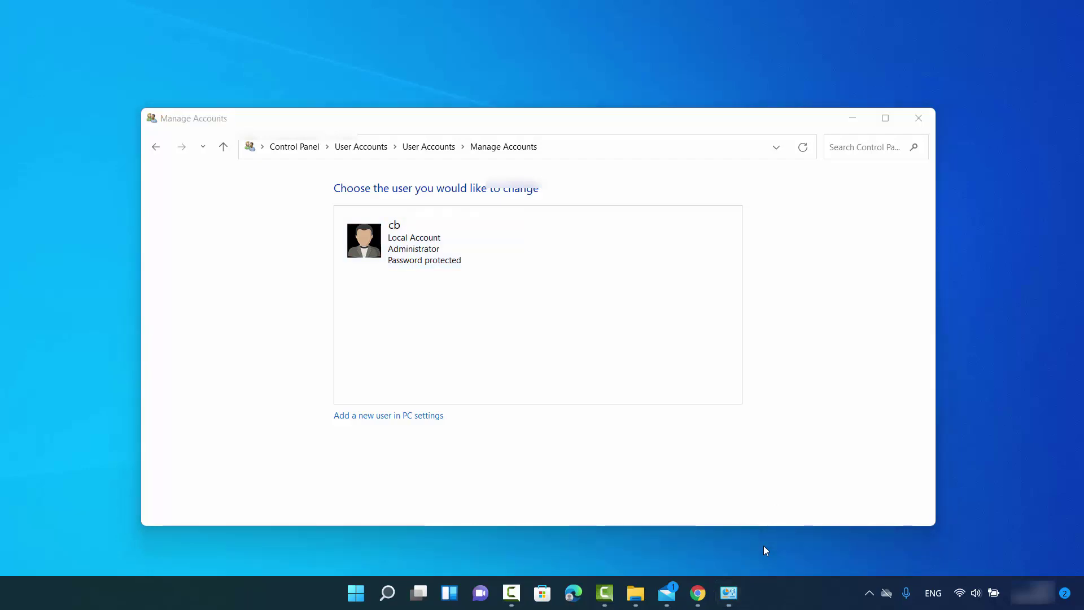